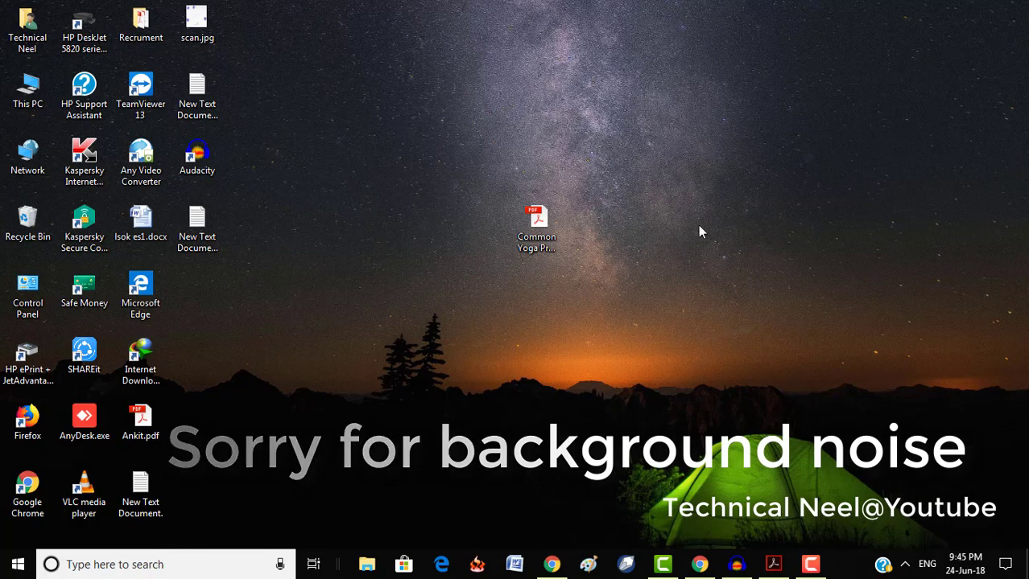
- Switch to Adobe Acrobat Reader, look through the pages of the Common Yoga Protocol PDF and close it
{"action": "left_click", "coordinate": [773, 564]}
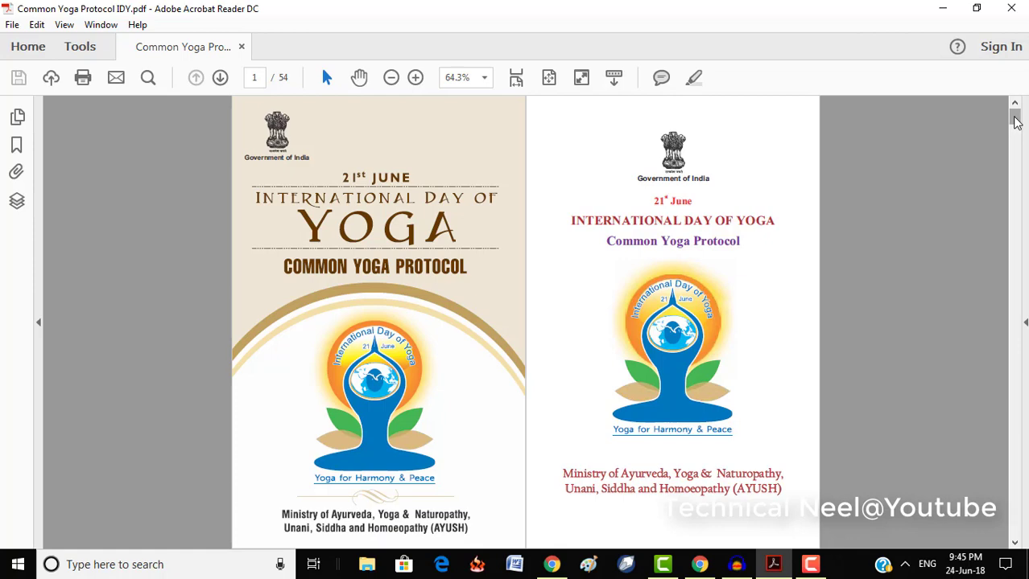
{"action": "left_click_drag", "start_coordinate": [1016, 121], "coordinate": [1014, 165]}
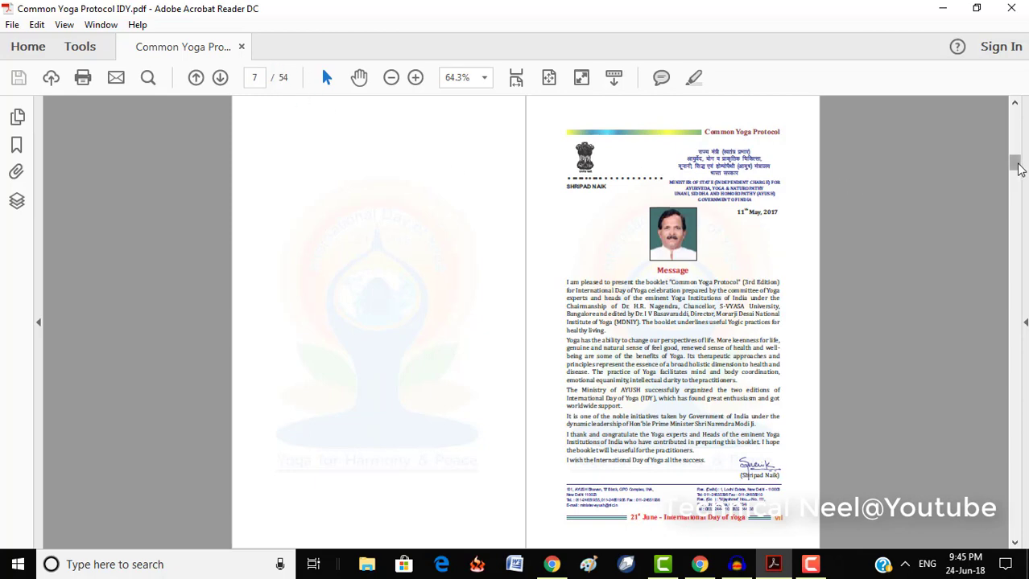
{"action": "left_click_drag", "start_coordinate": [1017, 167], "coordinate": [1020, 193]}
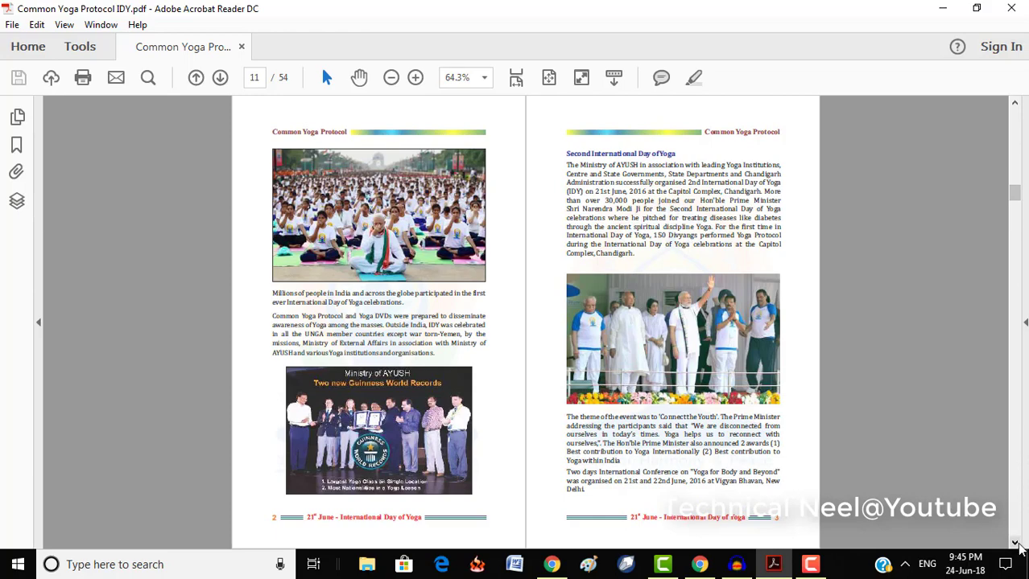
{"action": "scroll", "coordinate": [1019, 546], "scroll_direction": "down", "scroll_amount": 5}
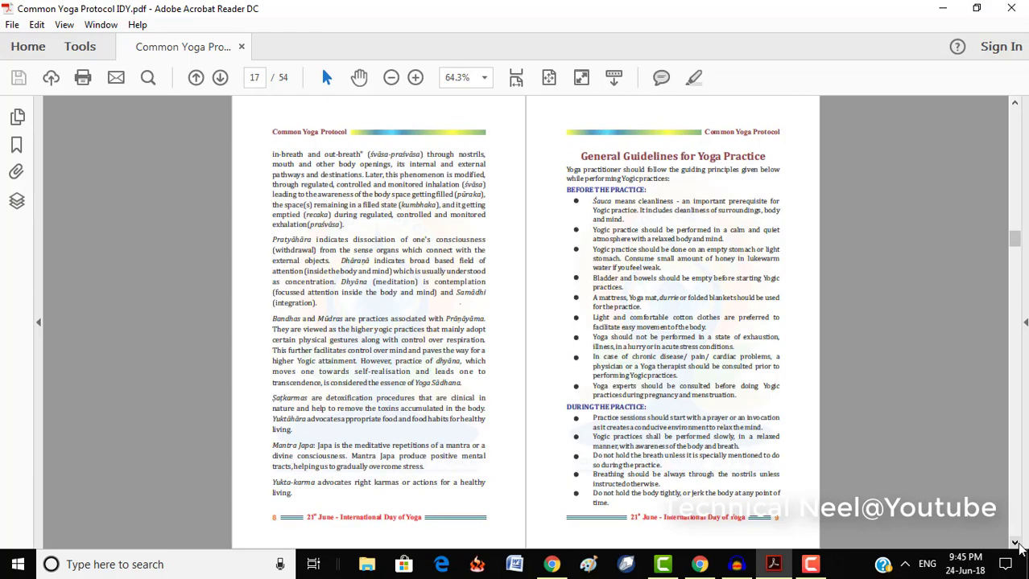
{"action": "scroll", "coordinate": [1019, 546], "scroll_direction": "down", "scroll_amount": 2}
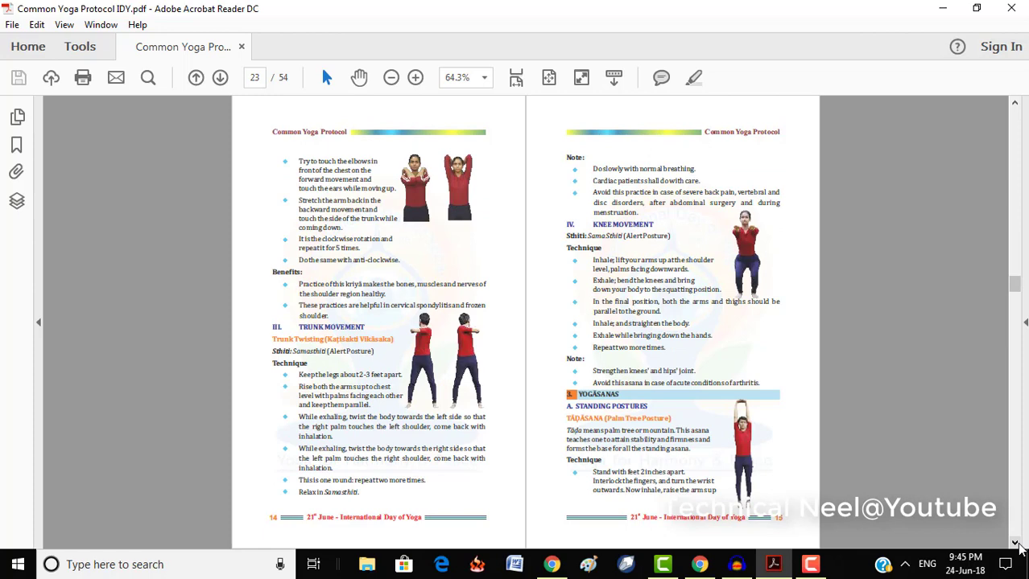
{"action": "scroll", "coordinate": [1019, 545], "scroll_direction": "down", "scroll_amount": 2}
{"action": "scroll", "coordinate": [1019, 545], "scroll_direction": "down", "scroll_amount": 4}
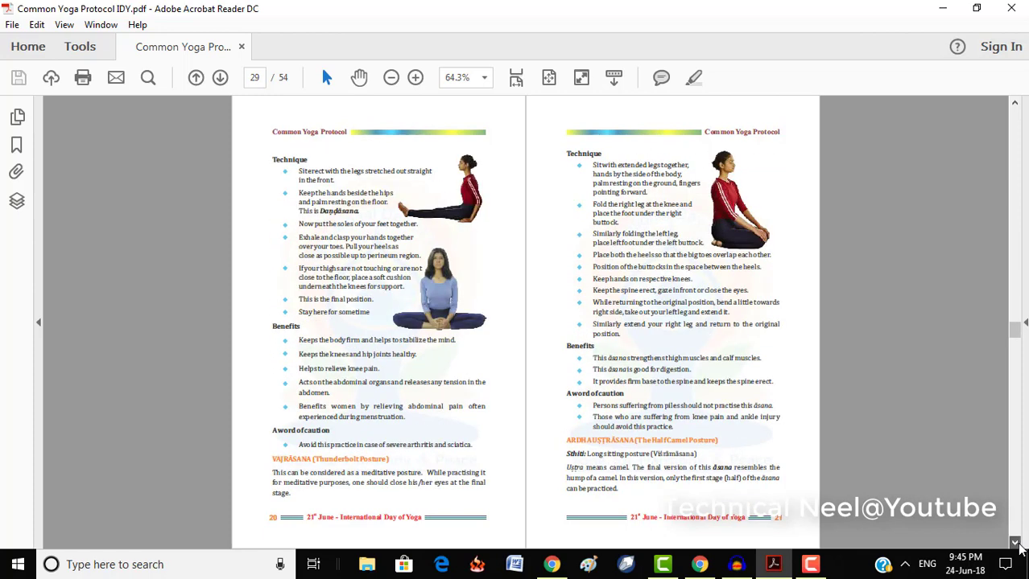
{"action": "scroll", "coordinate": [1019, 546], "scroll_direction": "down", "scroll_amount": 2}
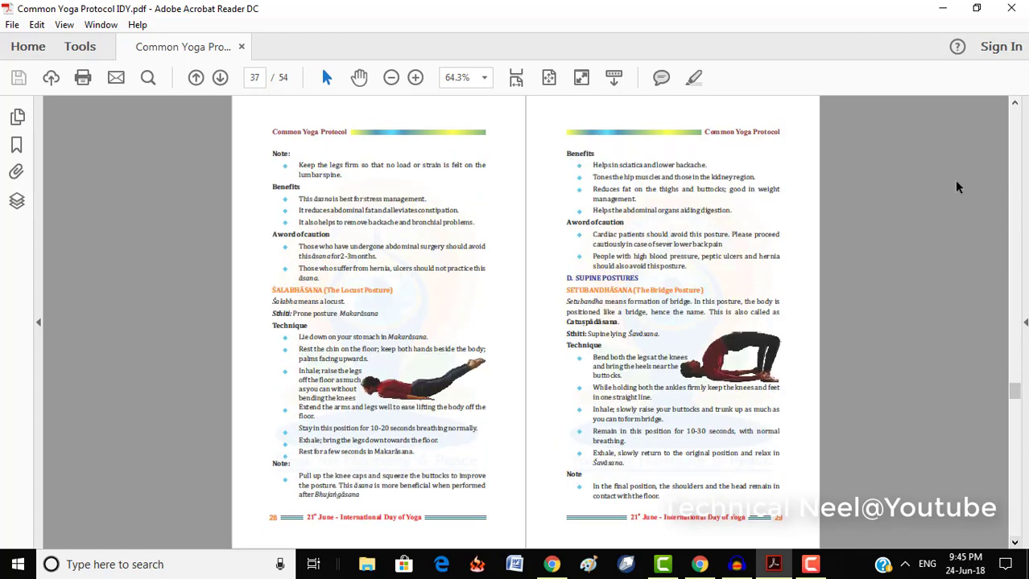
{"action": "left_click", "coordinate": [1013, 8]}
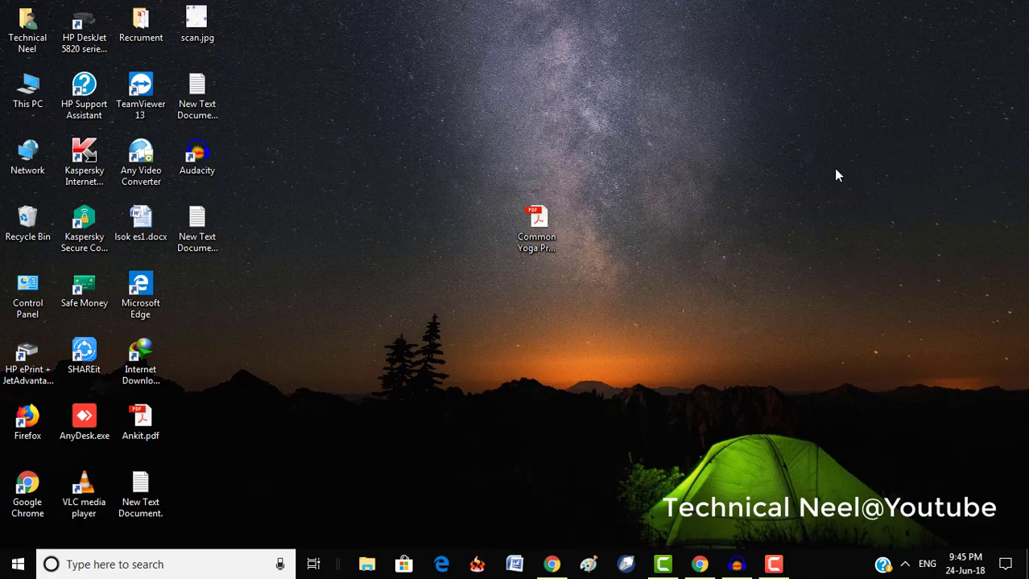
- Switch to Chrome, load the Common Yoga Protocol PDF from the desktop into it and maximize the browser window
{"action": "left_click", "coordinate": [700, 566]}
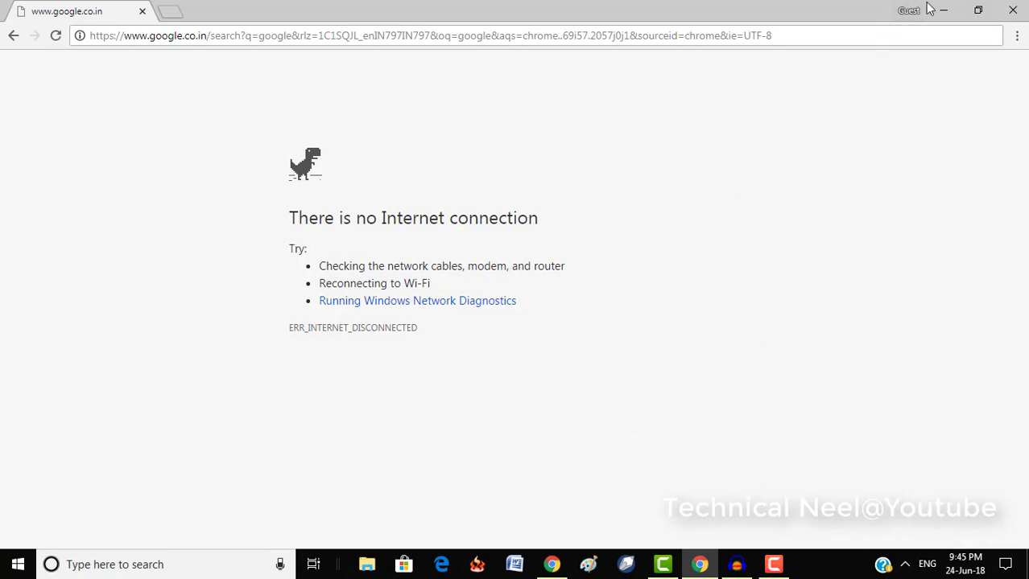
{"action": "left_click", "coordinate": [977, 9]}
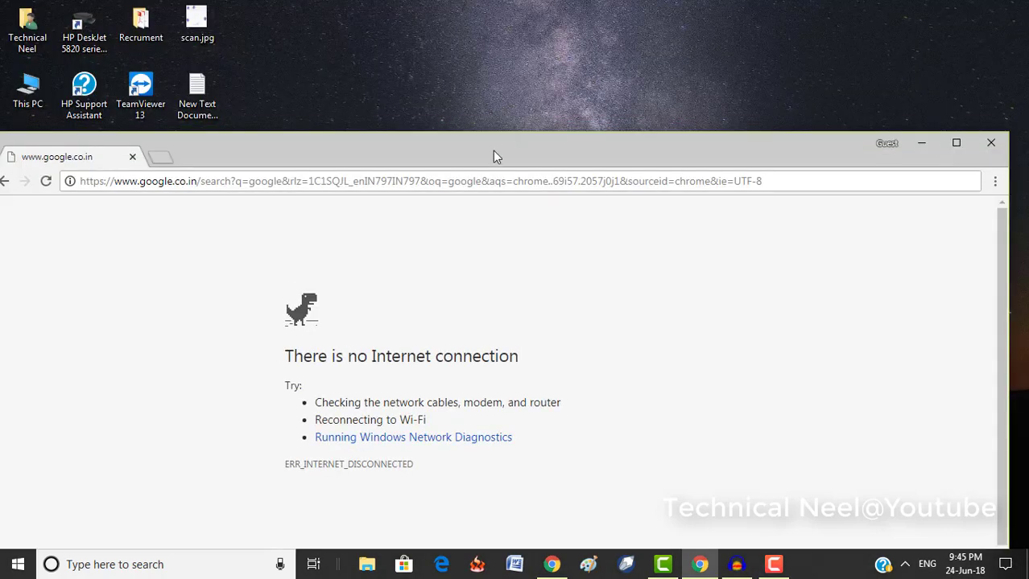
{"action": "left_click_drag", "start_coordinate": [492, 151], "coordinate": [669, 119]}
{"action": "left_click_drag", "start_coordinate": [591, 110], "coordinate": [766, 306]}
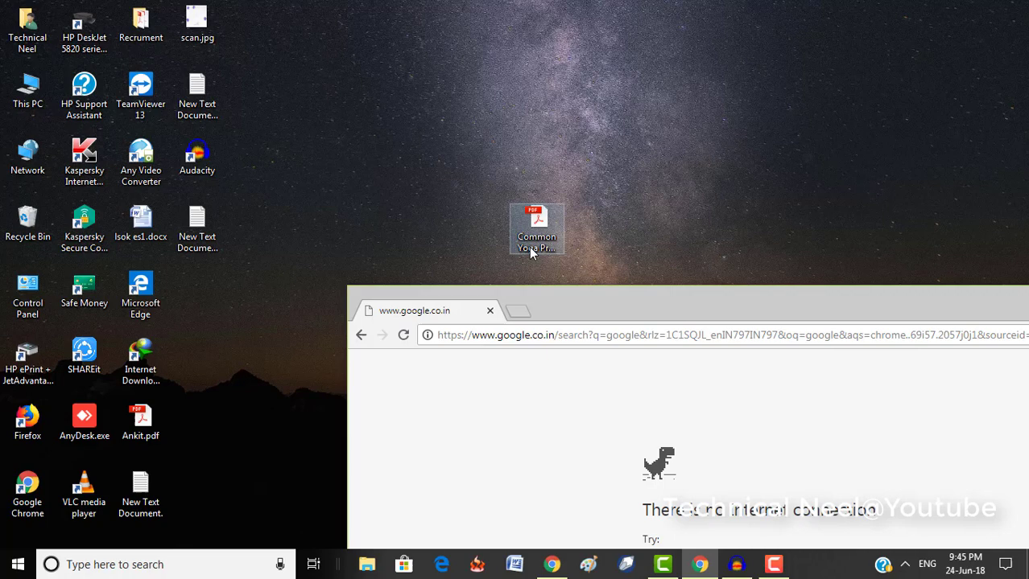
{"action": "left_click_drag", "start_coordinate": [535, 235], "coordinate": [654, 430]}
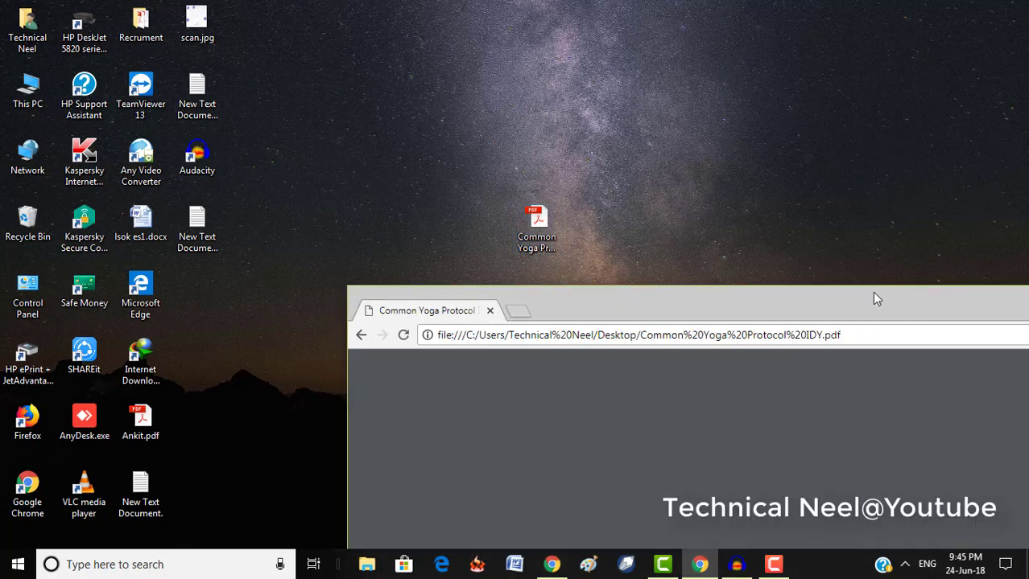
{"action": "left_click_drag", "start_coordinate": [887, 306], "coordinate": [593, 140]}
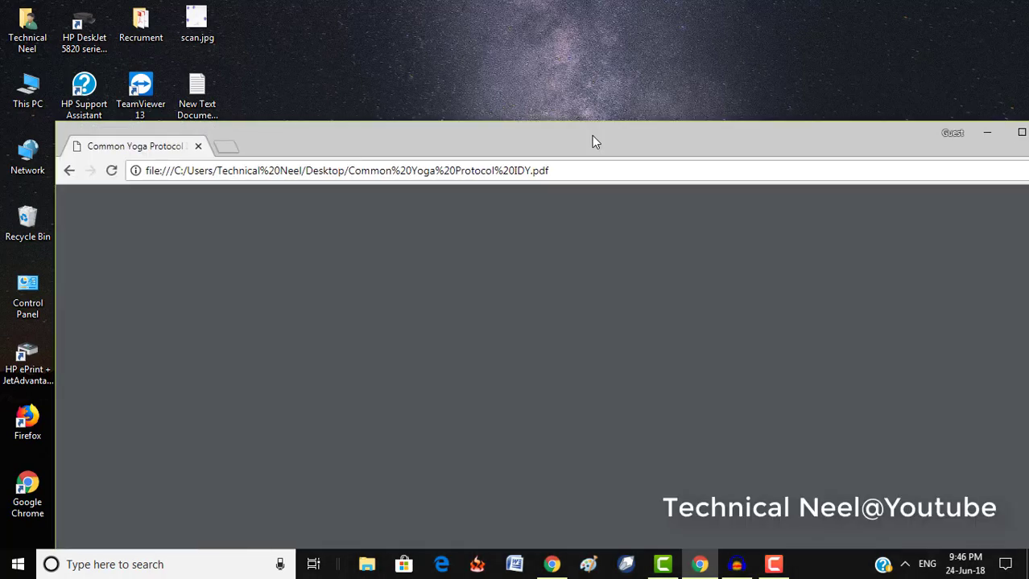
{"action": "left_click", "coordinate": [1020, 134]}
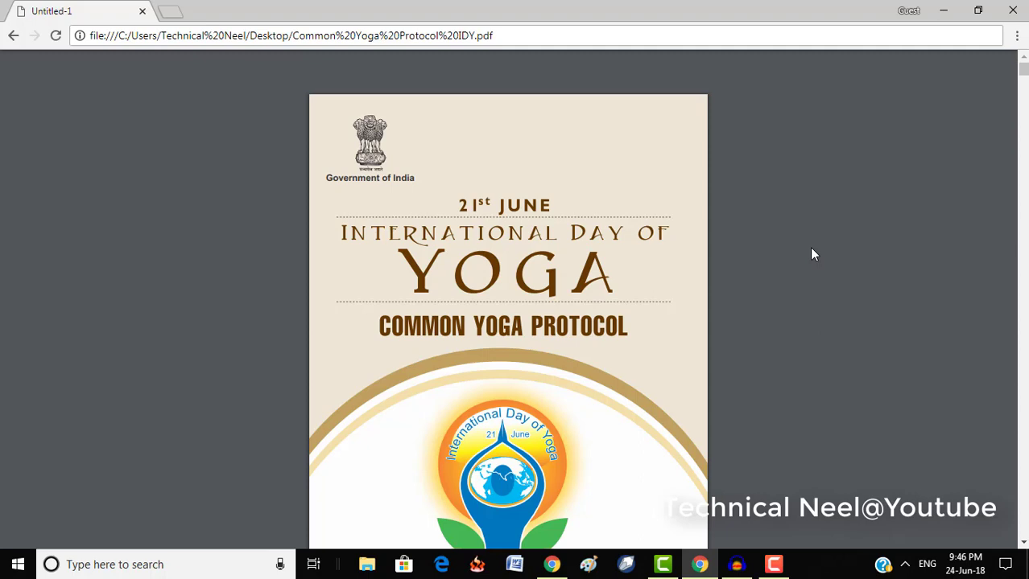
- Open the print settings for the PDF and set the destination to Save as PDF
{"action": "key", "text": "ctrl+p"}
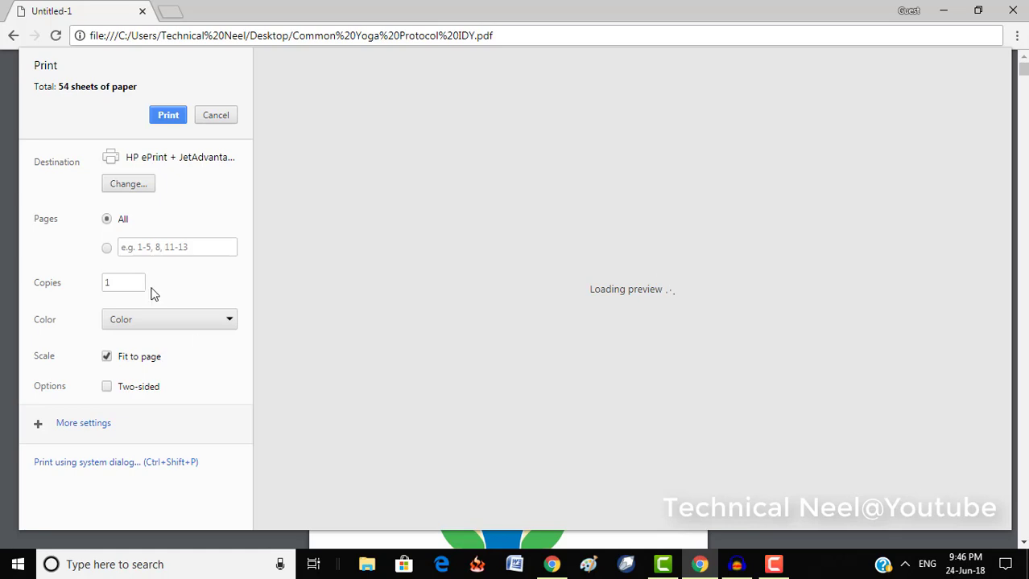
{"action": "left_click", "coordinate": [138, 188]}
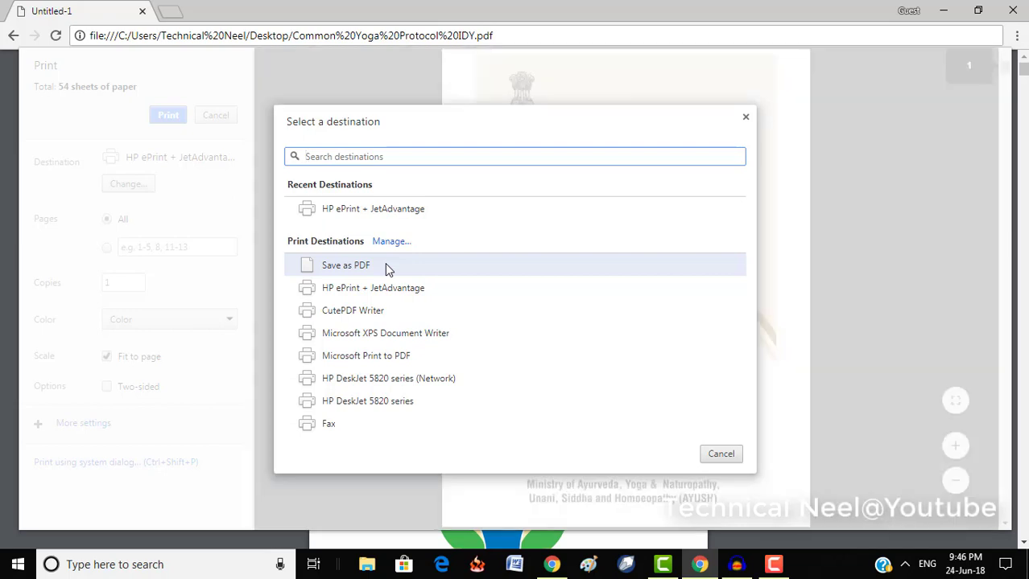
{"action": "left_click", "coordinate": [384, 267]}
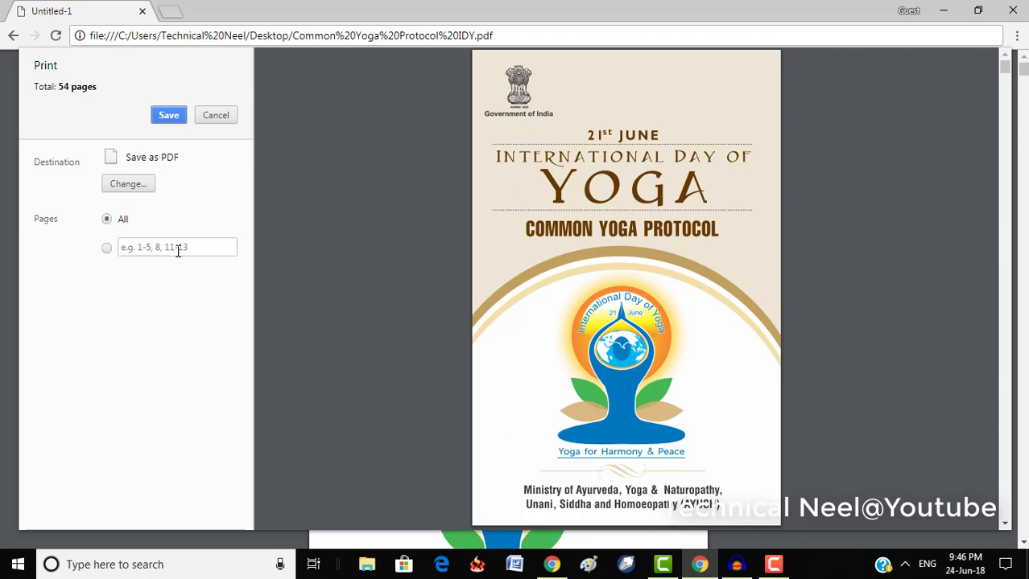
- Limit the output to pages 1-4 and check those pages in the print preview
{"action": "left_click", "coordinate": [178, 251]}
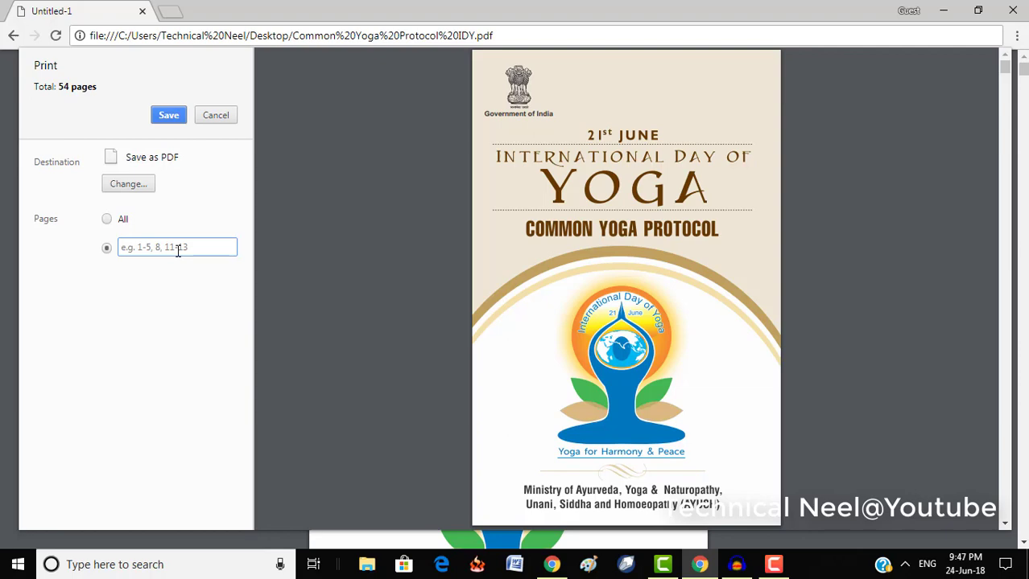
{"action": "type", "text": "1-"}
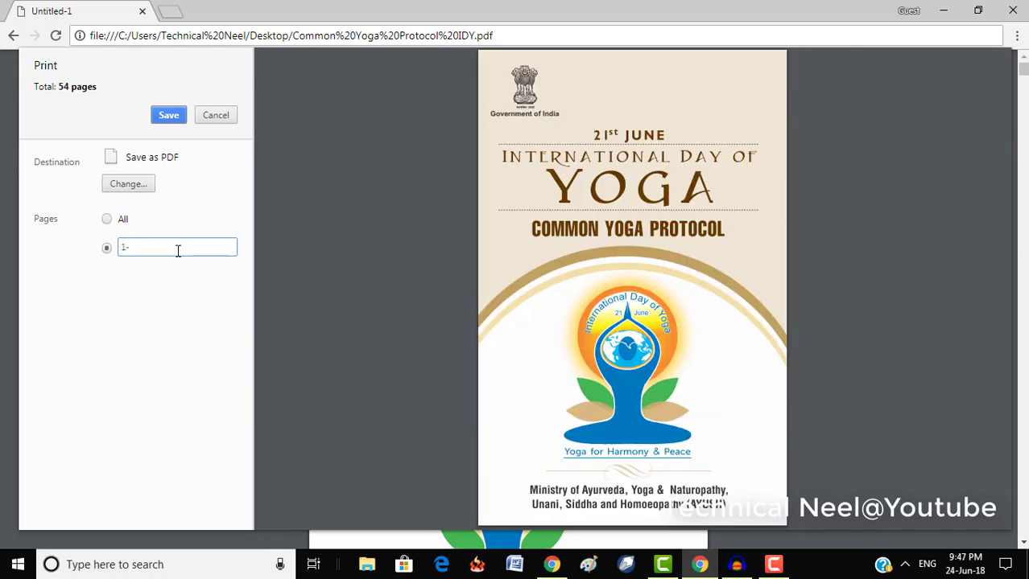
{"action": "type", "text": "4"}
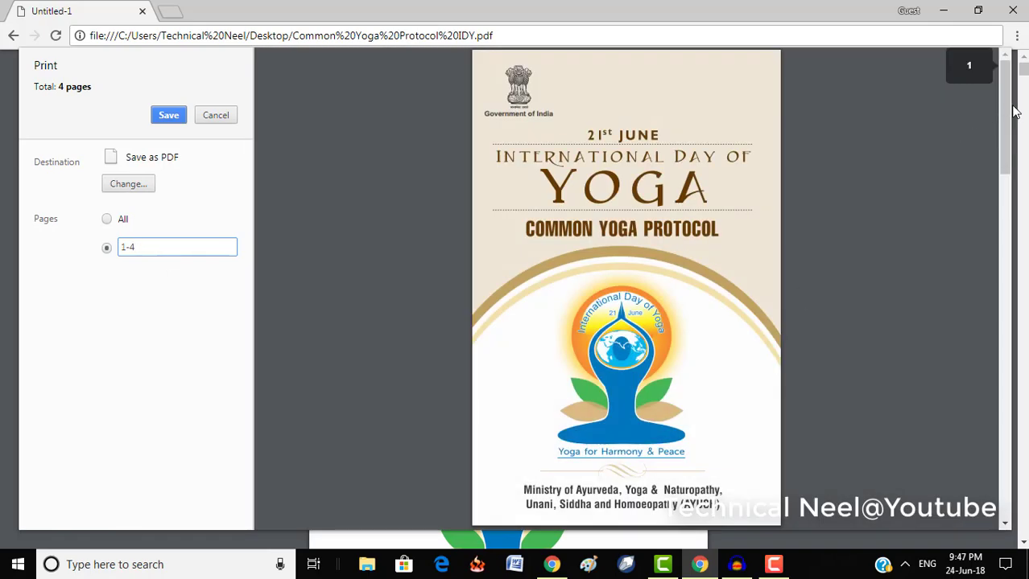
{"action": "left_click_drag", "start_coordinate": [1004, 151], "coordinate": [1010, 330]}
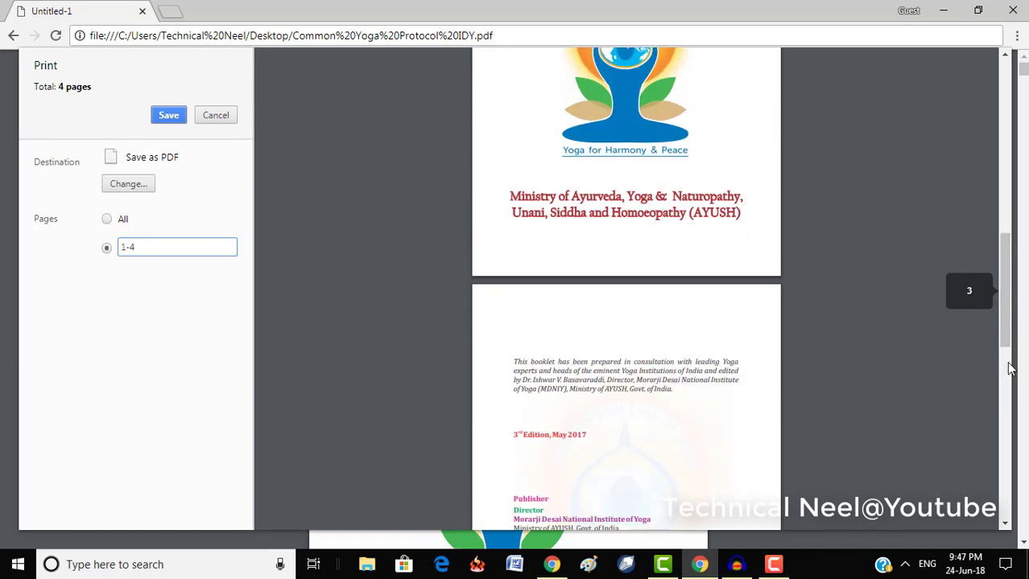
{"action": "left_click_drag", "start_coordinate": [1010, 369], "coordinate": [1010, 515]}
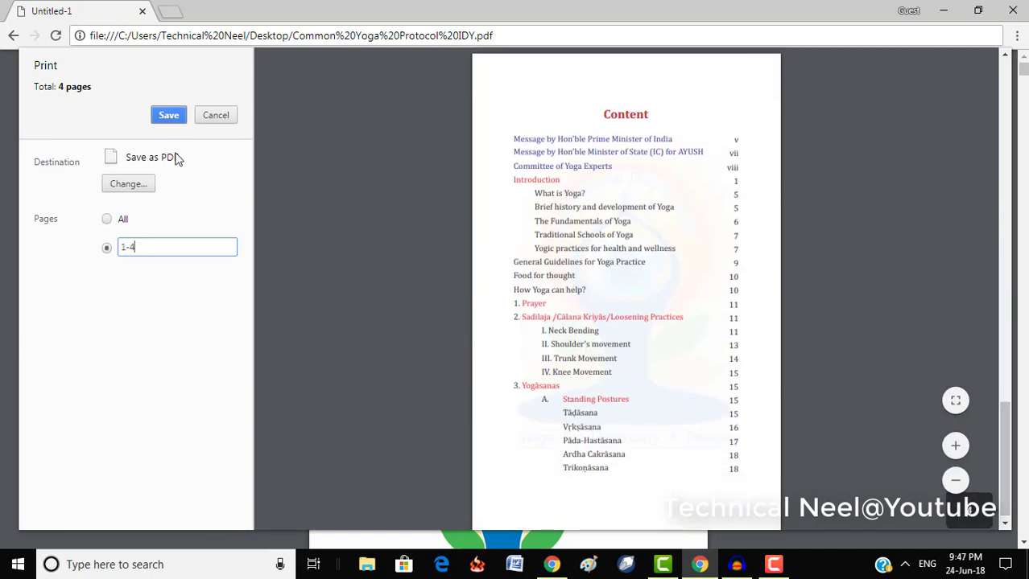
- Save the extracted pages to the Desktop as a PDF named "file 1"
{"action": "left_click", "coordinate": [169, 117]}
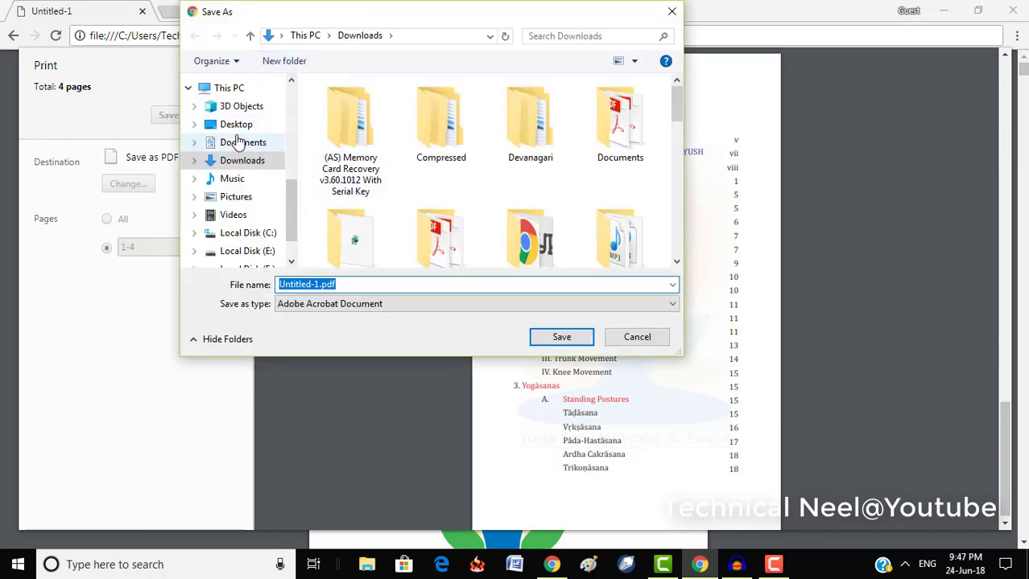
{"action": "left_click", "coordinate": [238, 125]}
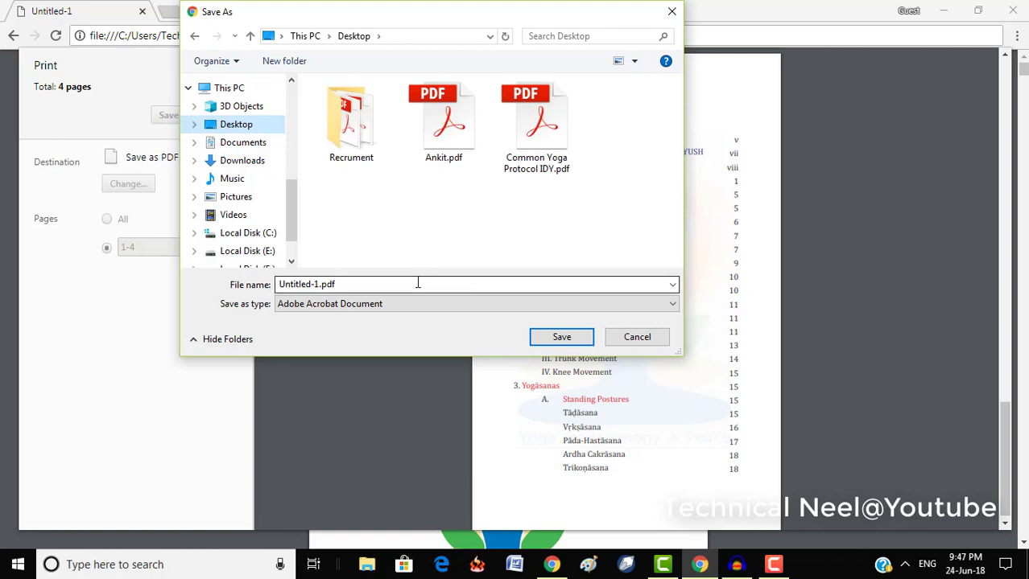
{"action": "double_click", "coordinate": [313, 284]}
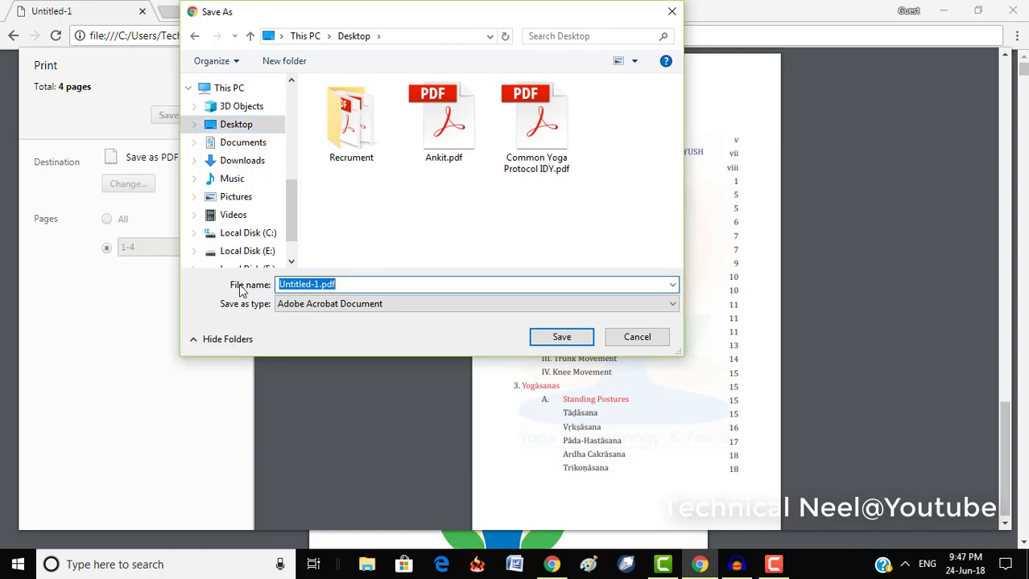
{"action": "type", "text": "fil"}
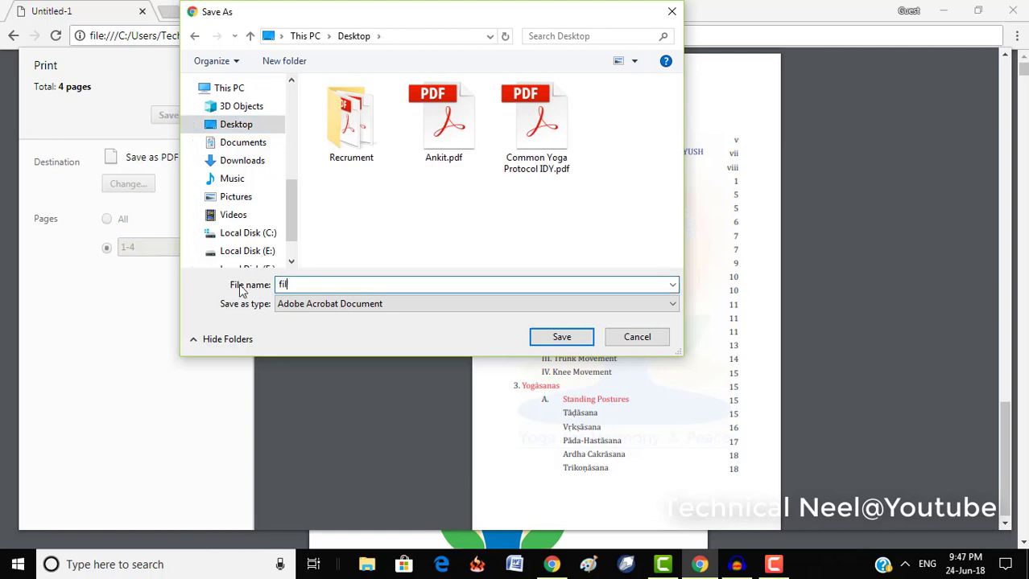
{"action": "type", "text": "e 1"}
{"action": "left_click", "coordinate": [562, 338]}
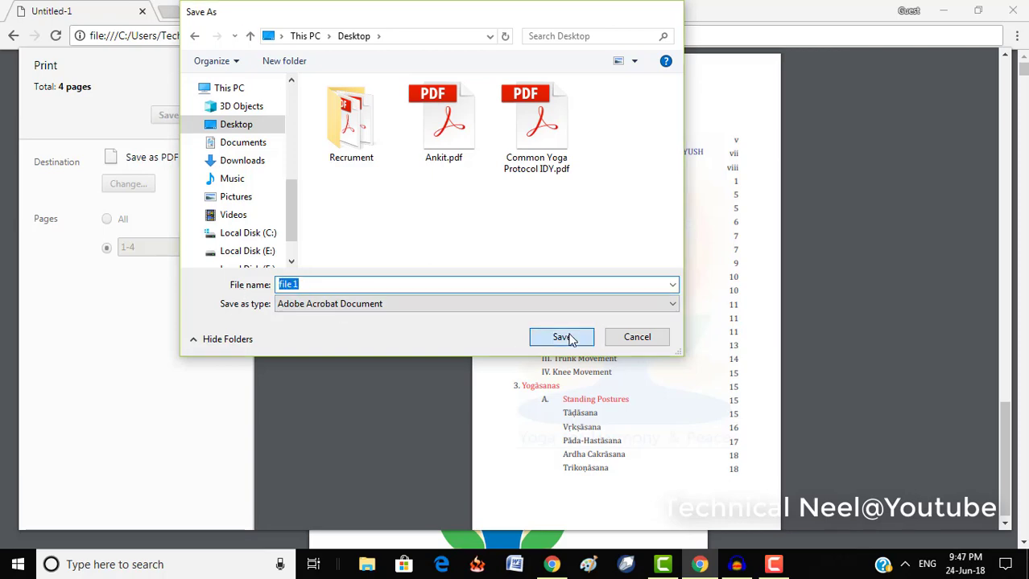
- Minimize Chrome and view the original Common Yoga Protocol PDF from the desktop in Acrobat Reader, then minimize it
{"action": "left_click", "coordinate": [944, 11]}
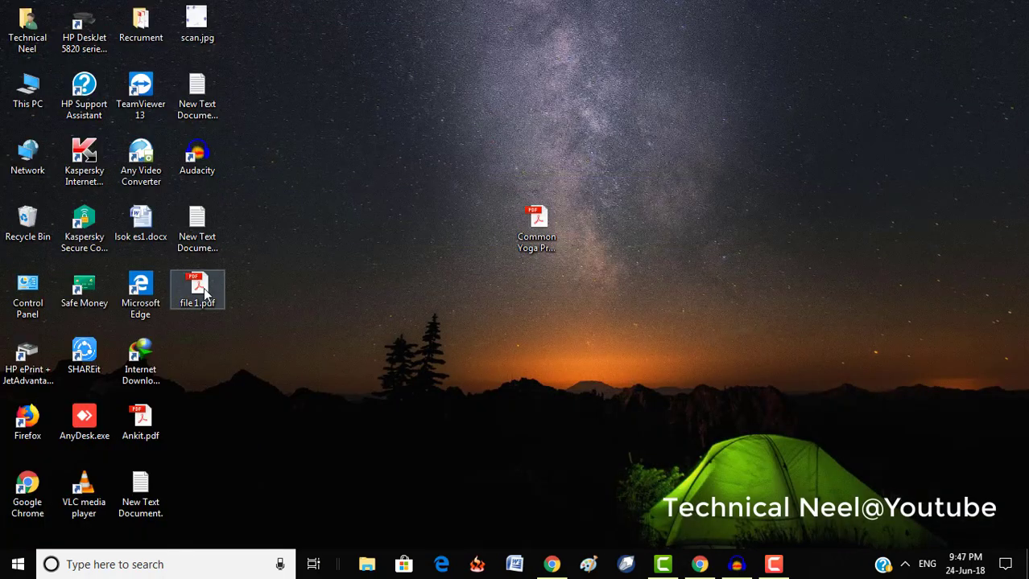
{"action": "left_click", "coordinate": [537, 231]}
{"action": "double_click", "coordinate": [537, 231]}
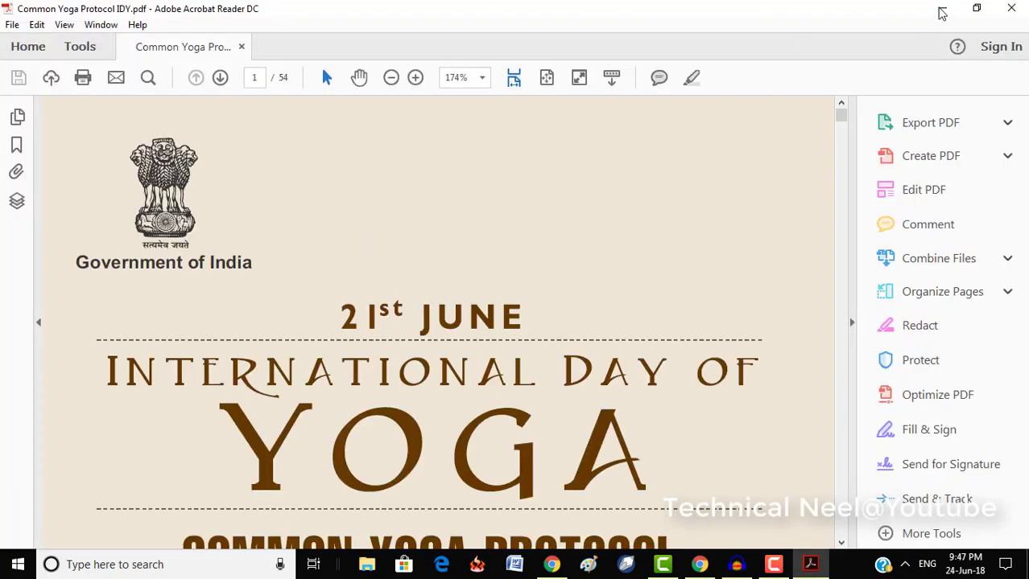
{"action": "left_click", "coordinate": [943, 8]}
- Open file 1.pdf from the desktop, set the zoom to 75% and check its pages through to the end
{"action": "double_click", "coordinate": [207, 292]}
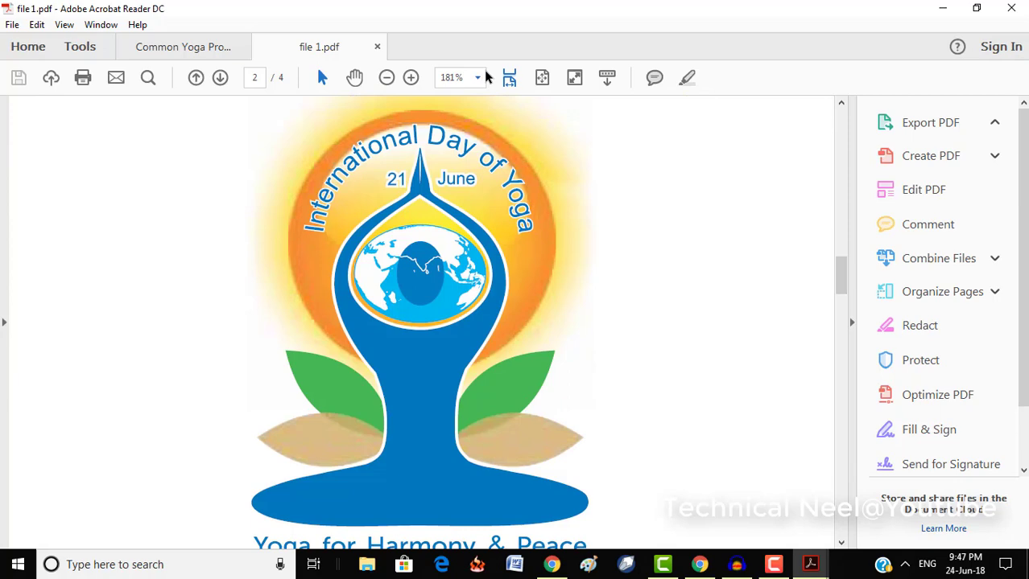
{"action": "left_click", "coordinate": [477, 78]}
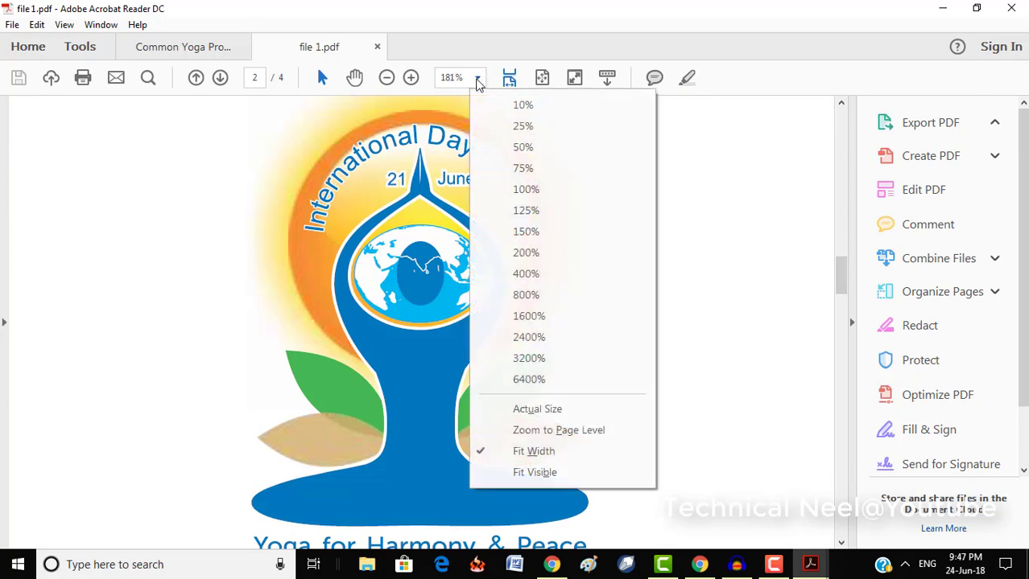
{"action": "left_click", "coordinate": [523, 167]}
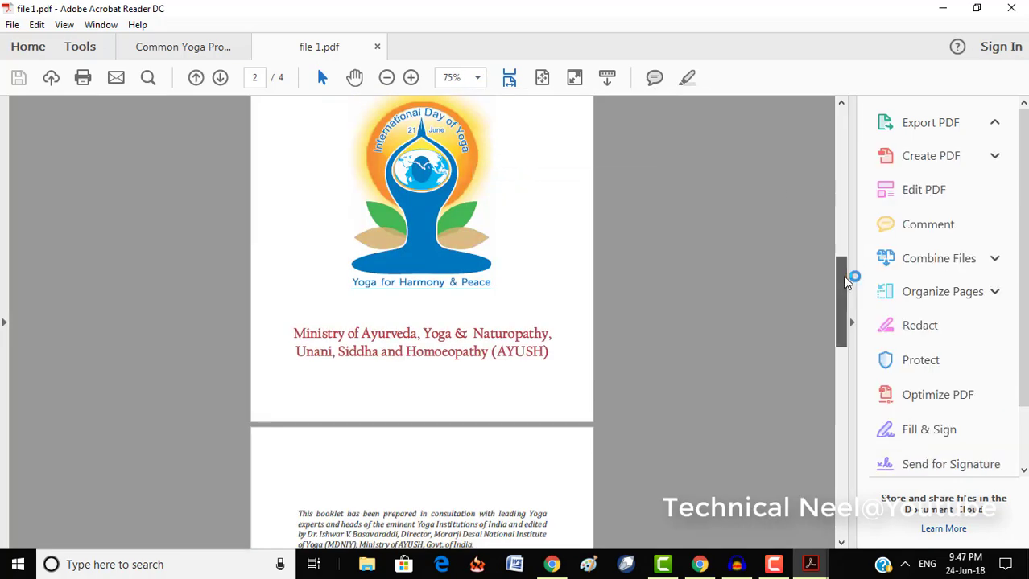
{"action": "left_click_drag", "start_coordinate": [851, 276], "coordinate": [855, 380]}
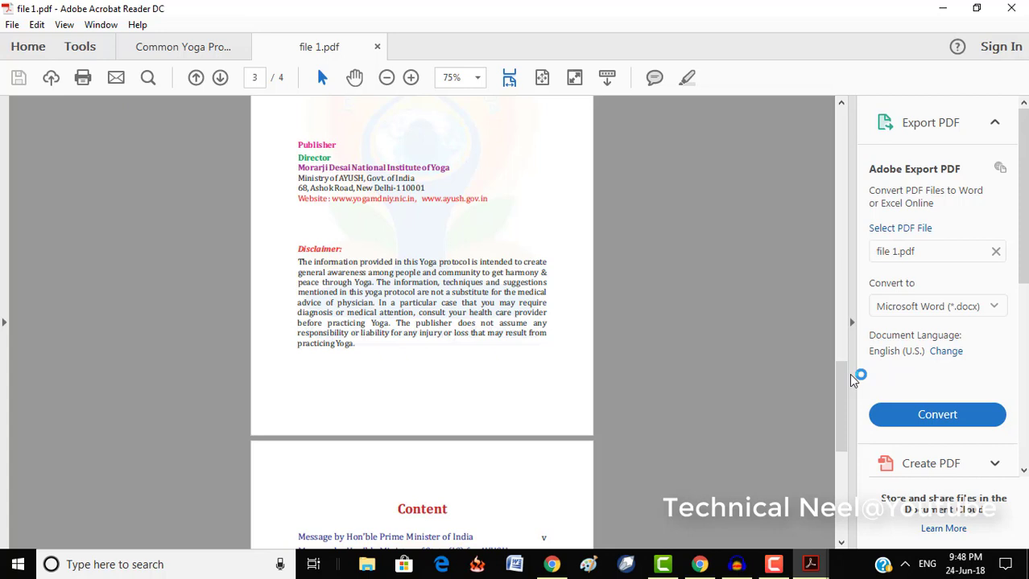
{"action": "left_click_drag", "start_coordinate": [842, 383], "coordinate": [848, 492]}
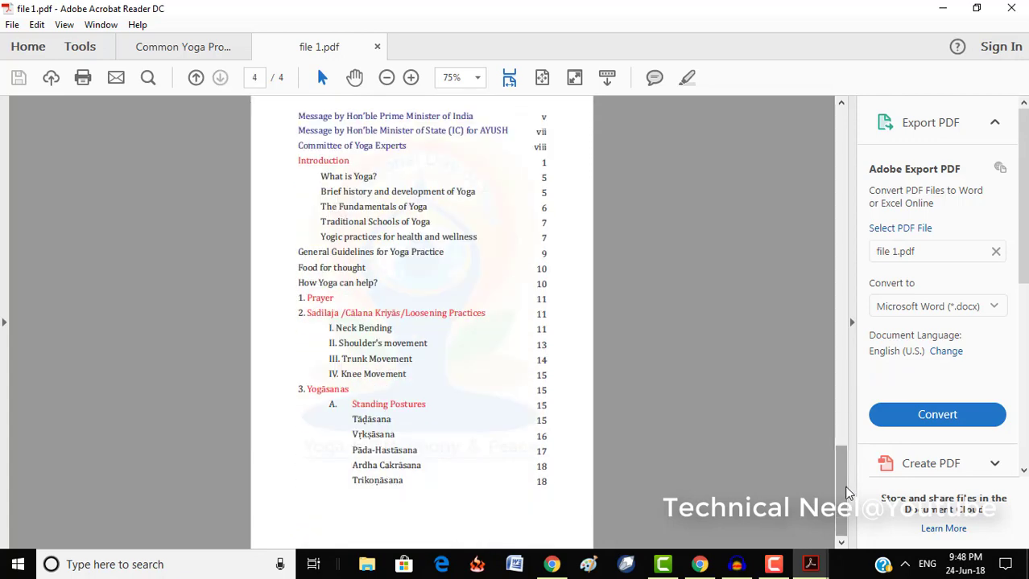